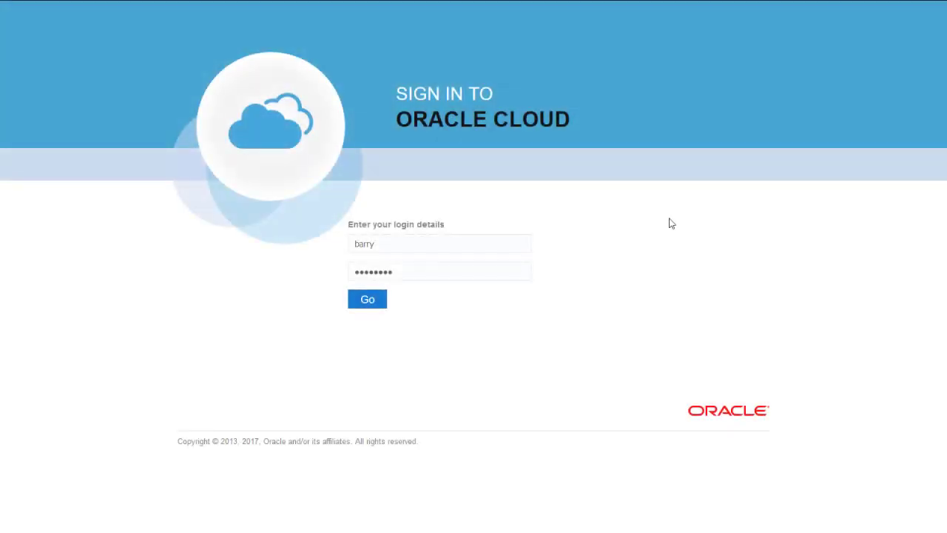
Sign in to Oracle Cloud and filter the approval units to the Feb period.
click(365, 302)
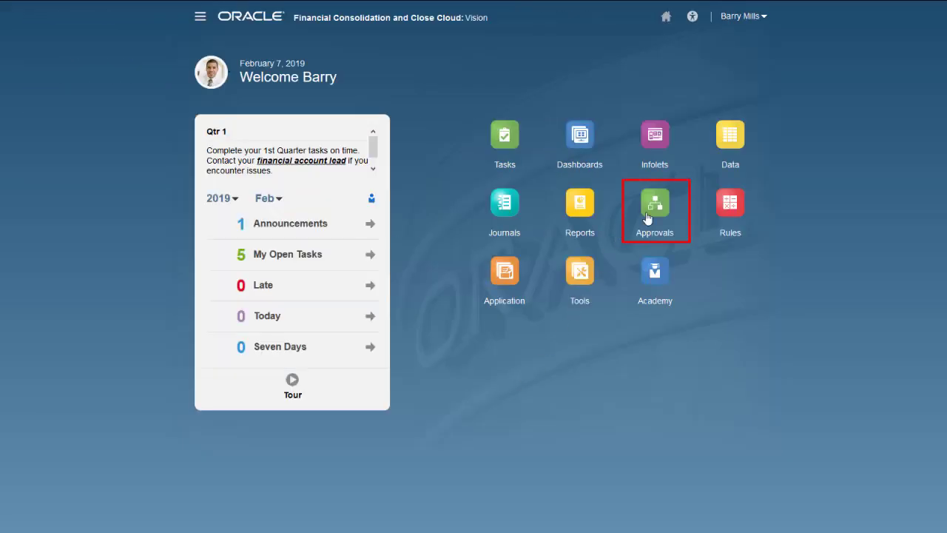
click(653, 206)
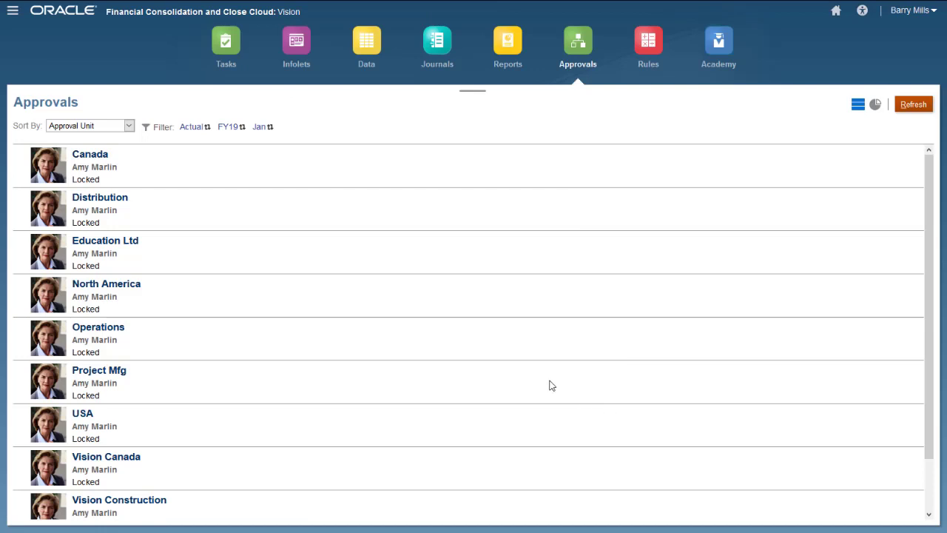
click(146, 129)
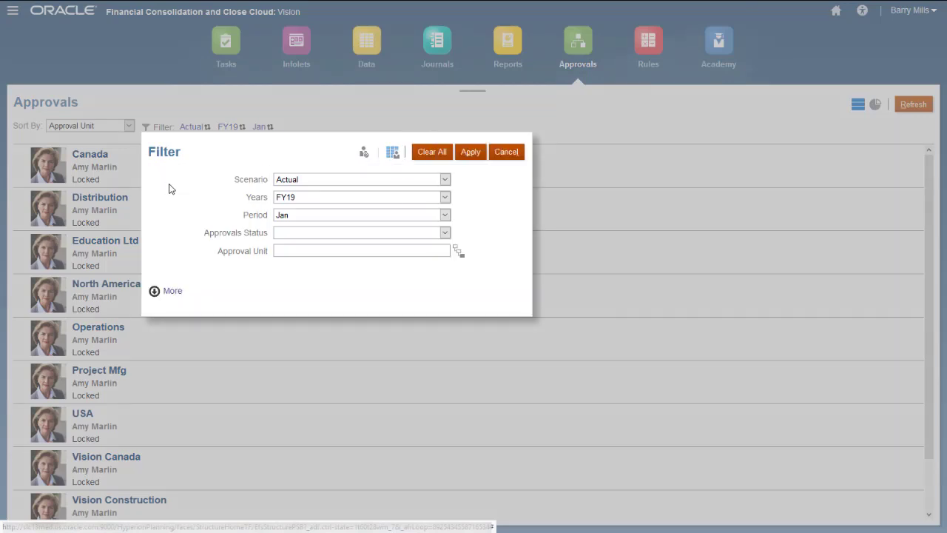
click(445, 215)
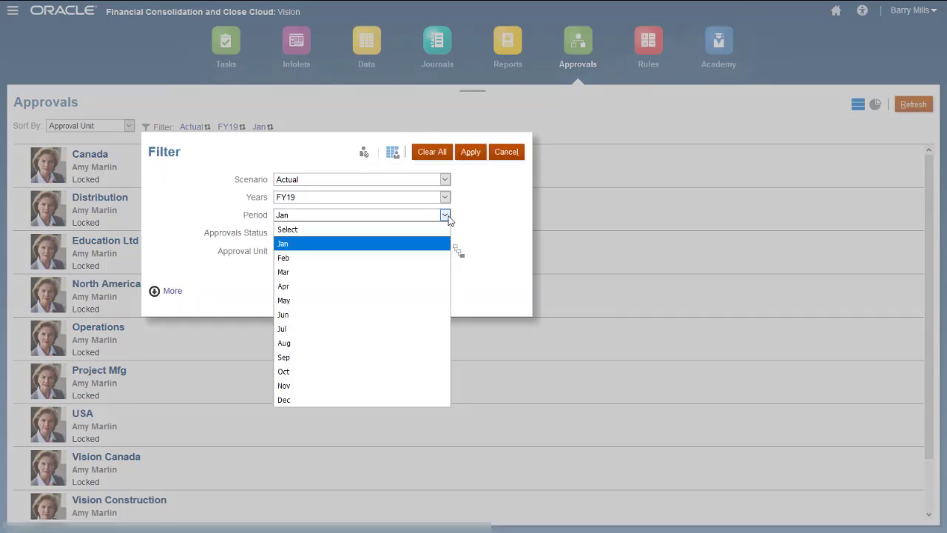
click(370, 259)
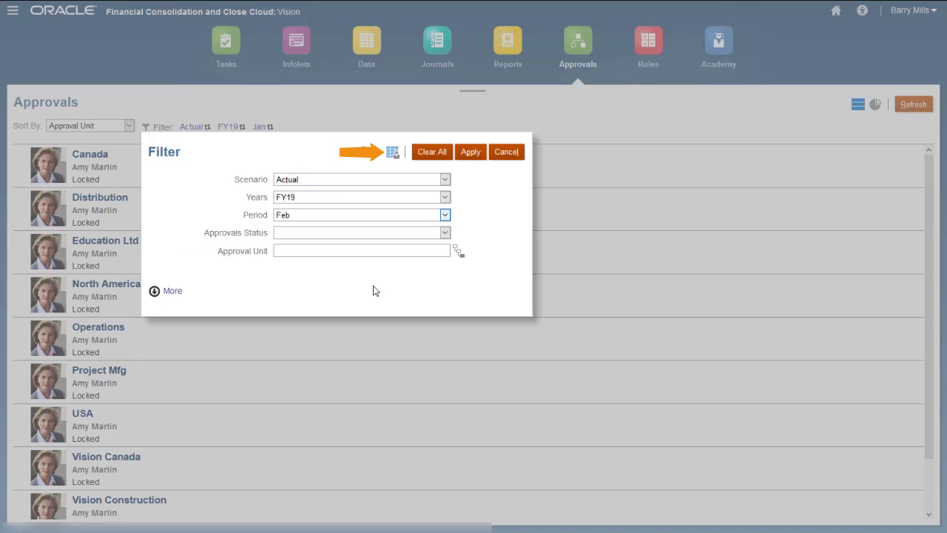
click(470, 153)
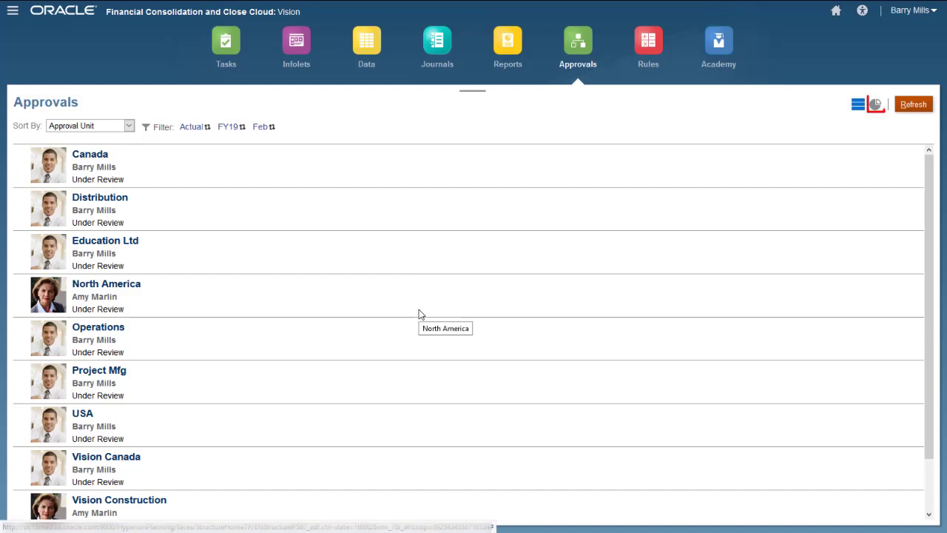
View the approval units as a status chart, return to the list, and sort it by Hierarchy Order.
click(875, 105)
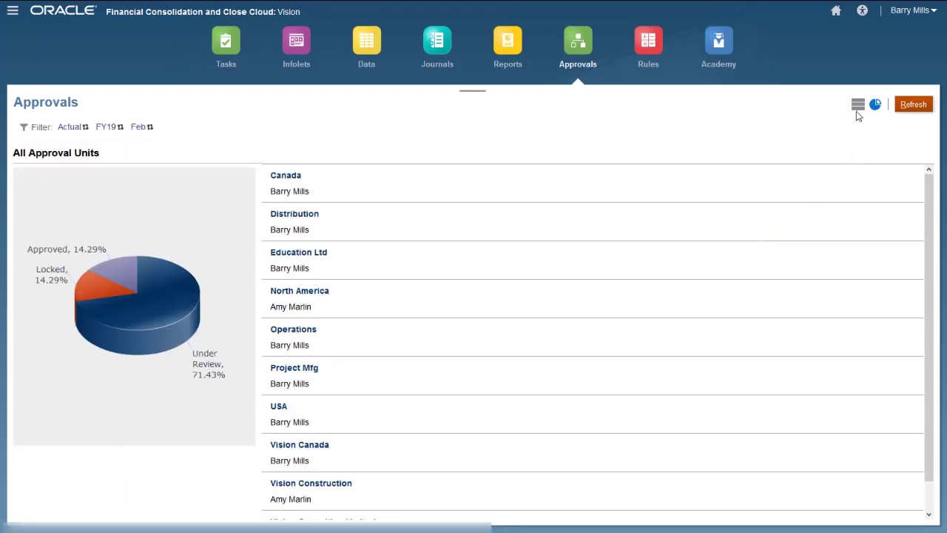
click(857, 106)
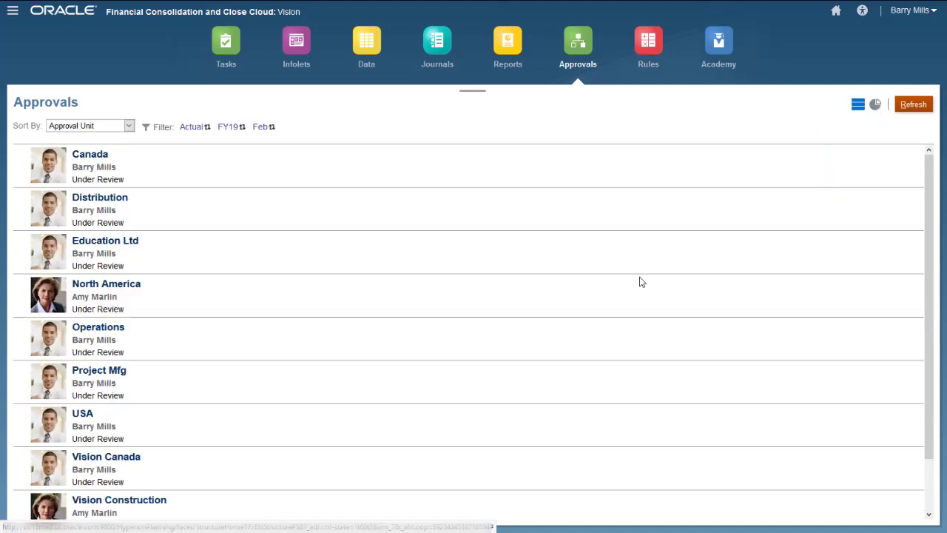
click(128, 127)
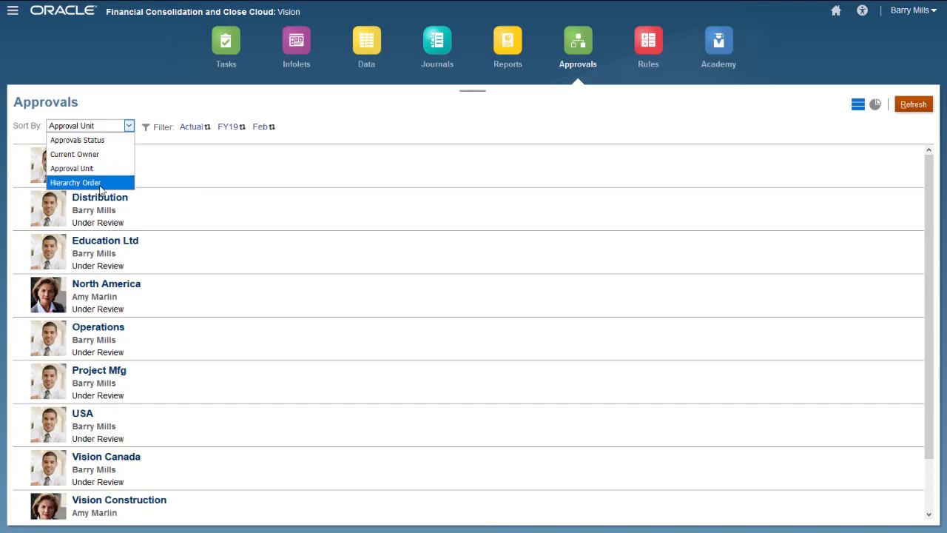
click(75, 182)
Open the Vision Canada approval unit and review its approval history and promotional path.
scroll(923, 405, down, 1)
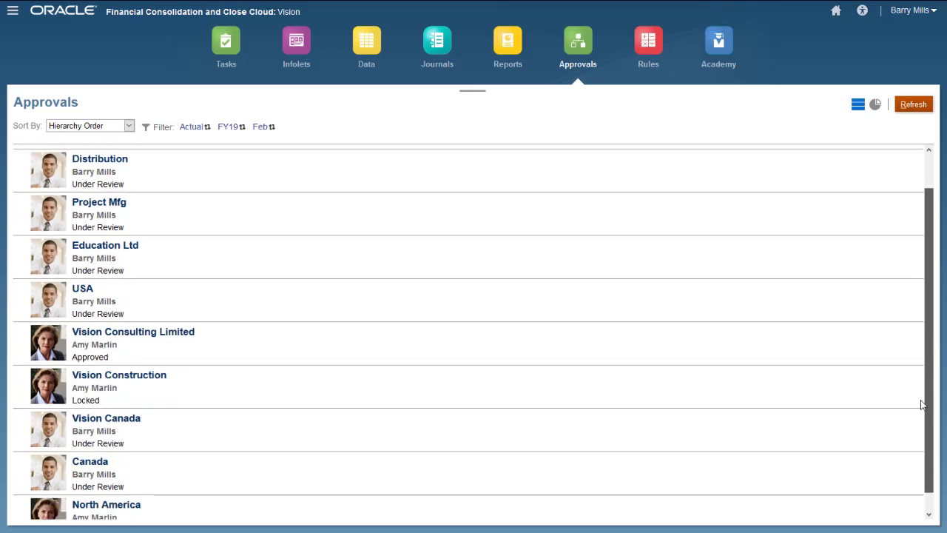
scroll(921, 404, down, 1)
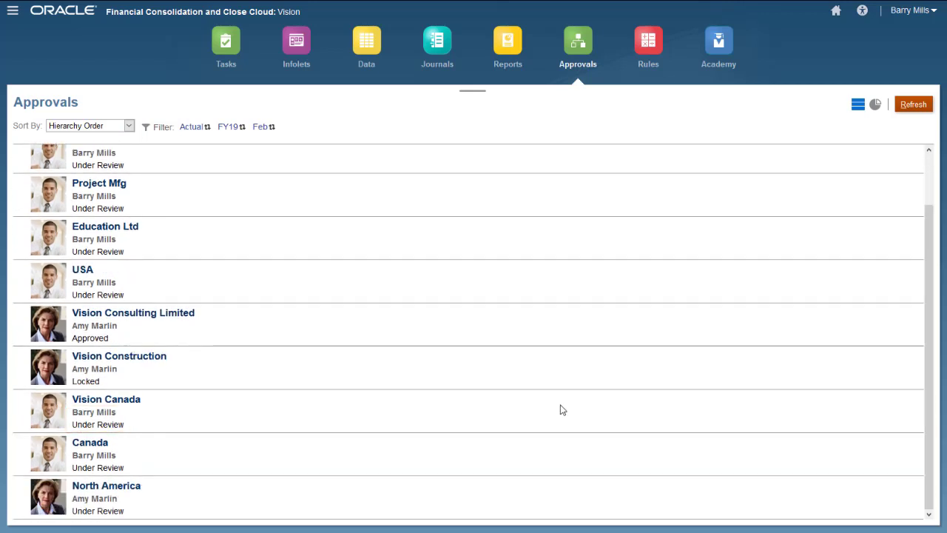
click(119, 406)
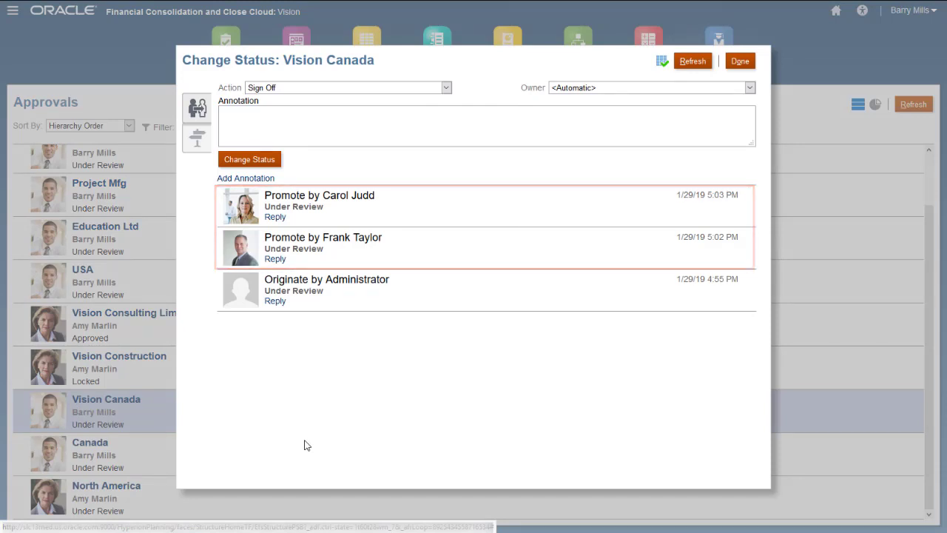
click(197, 137)
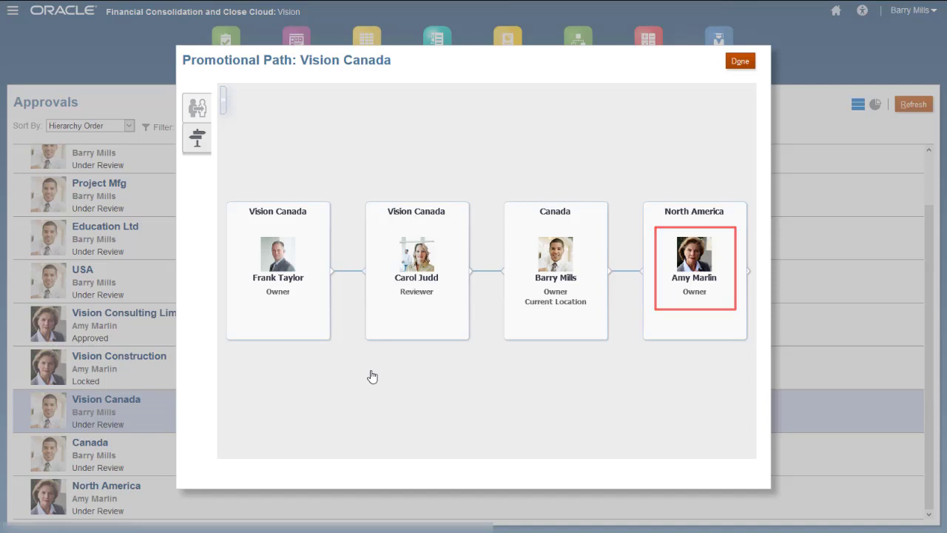
click(194, 109)
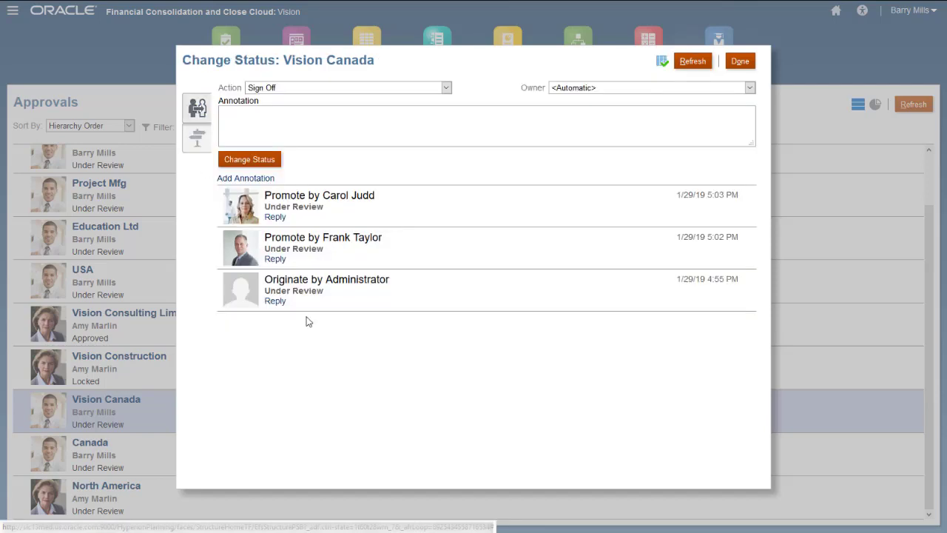
Reject Vision Canada back to its reviewer as owner, with the annotation "Please verify numbers for Operating Expenses and re-submit.".
click(446, 88)
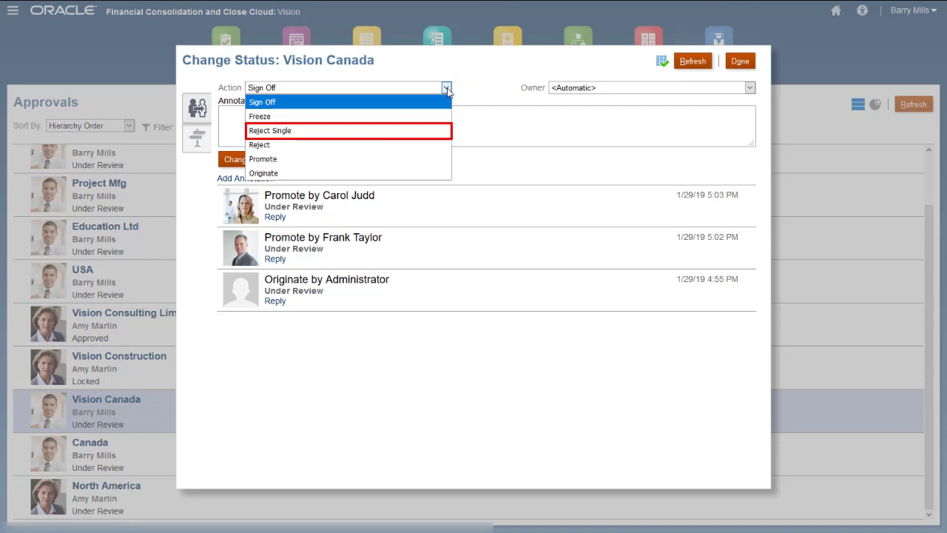
click(392, 145)
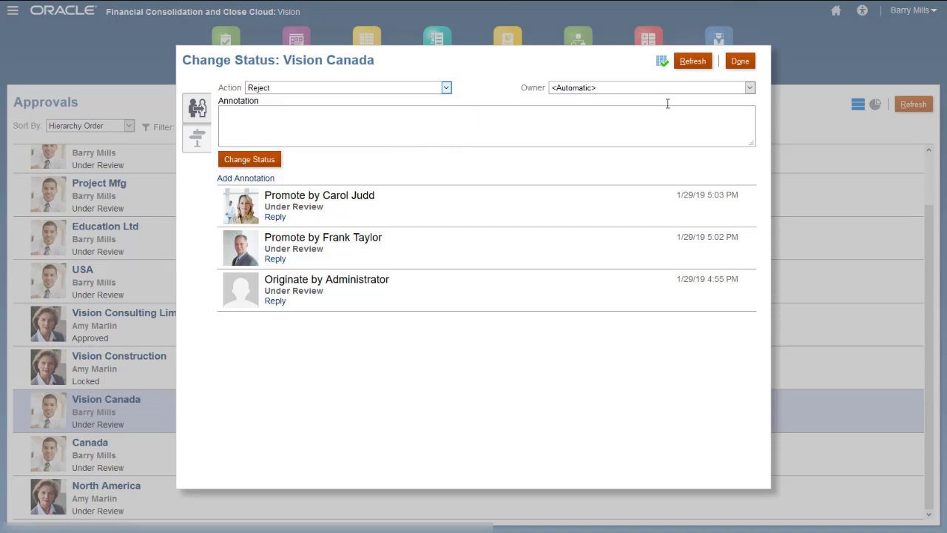
click(749, 87)
click(704, 116)
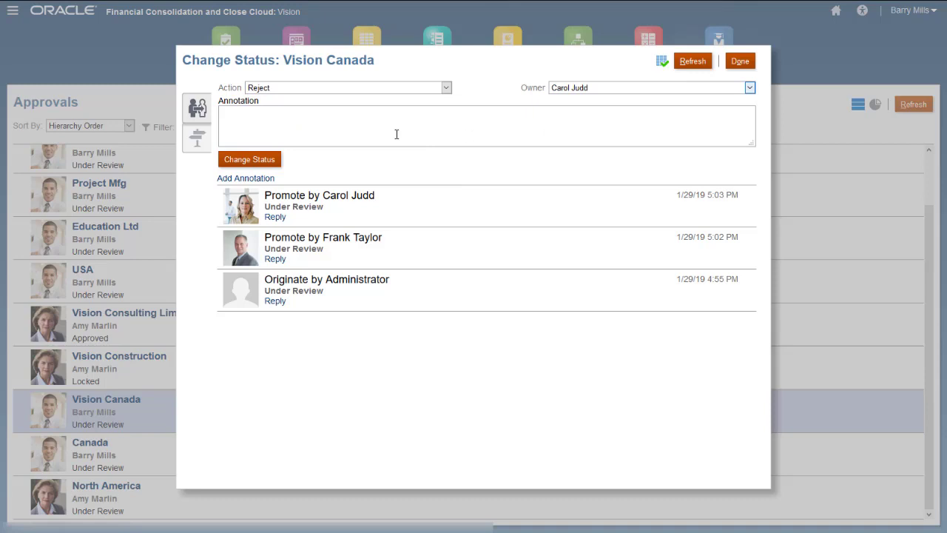
click(256, 118)
text(Please verify numbers for Operating Expenses and re-submit)
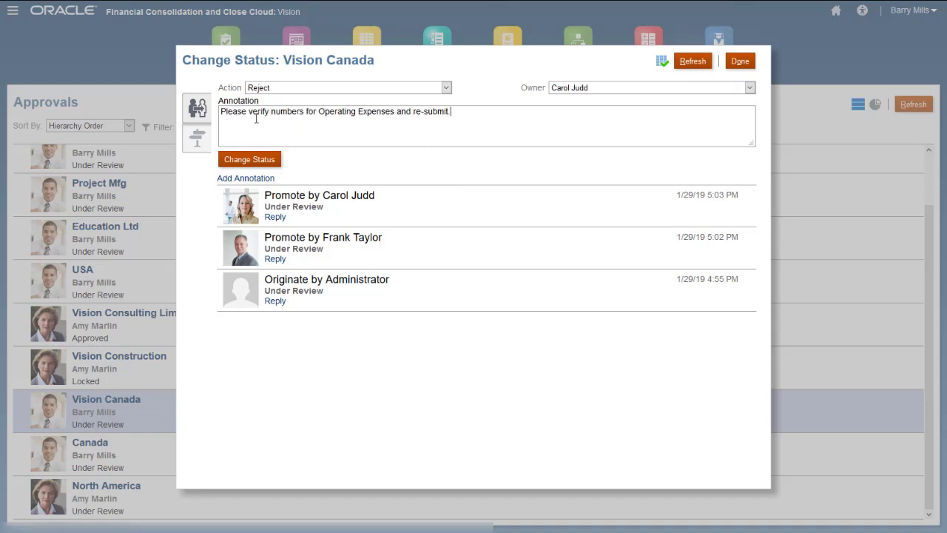
click(263, 161)
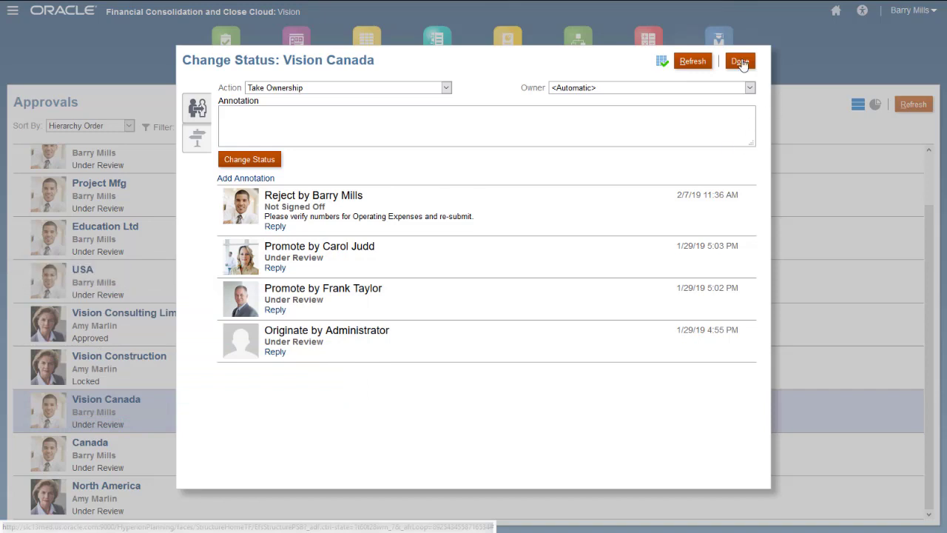
click(740, 62)
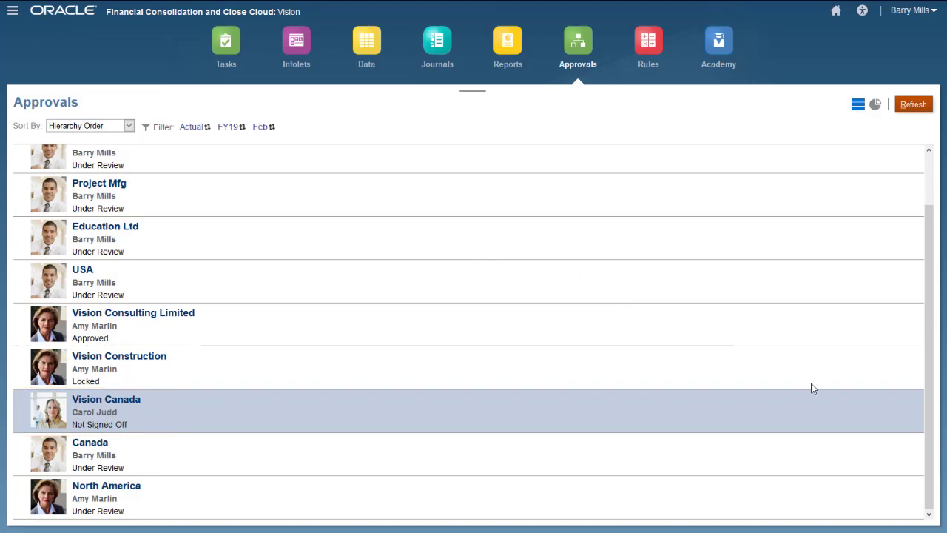
Promote the USA approval unit with the owner left on <Automatic>.
drag(930, 364, 925, 283)
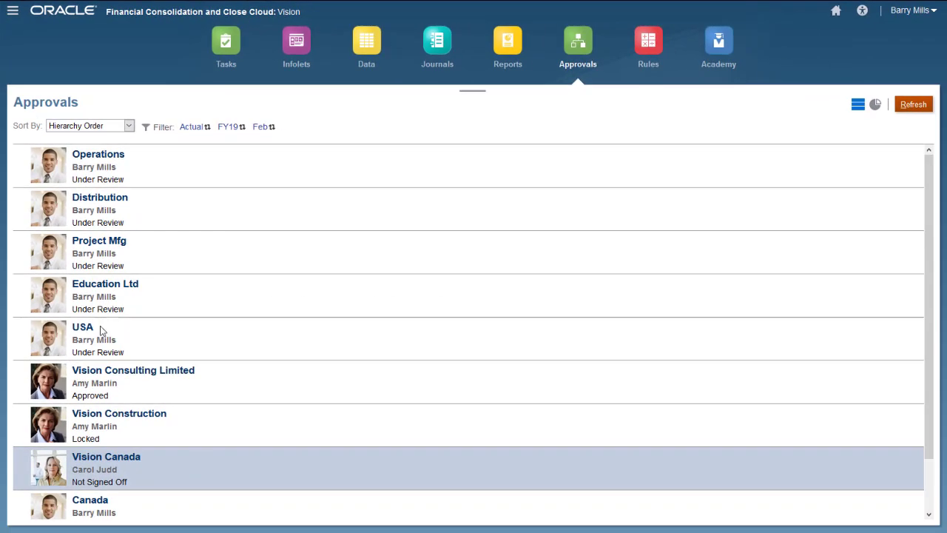
click(88, 332)
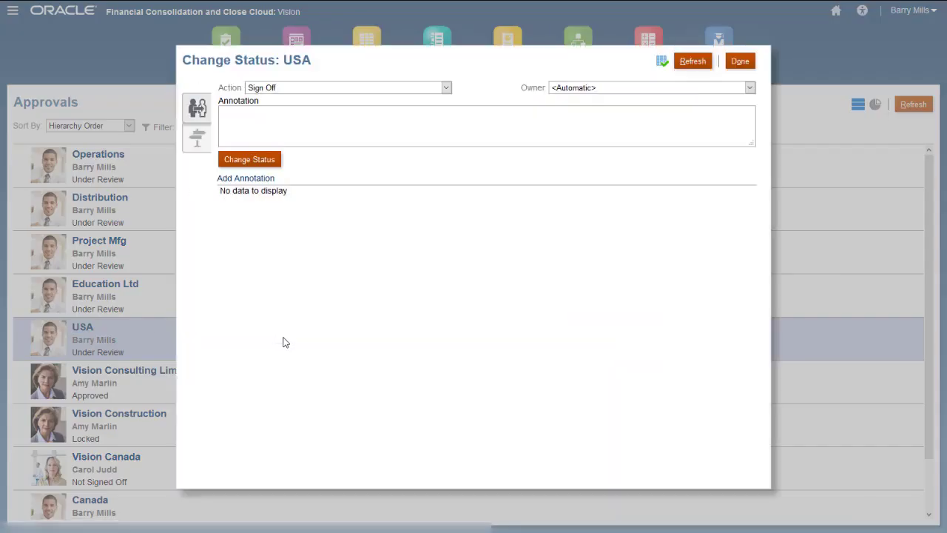
click(445, 87)
click(384, 133)
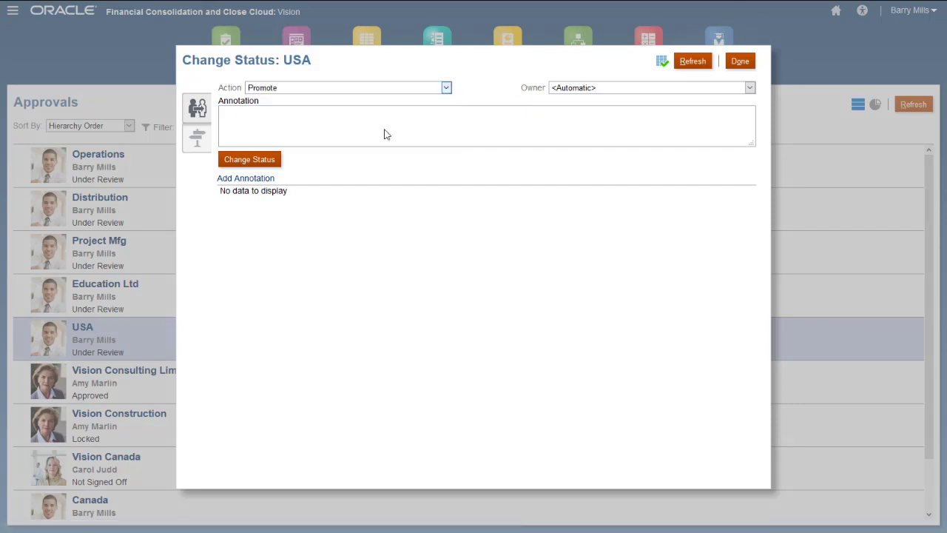
click(260, 160)
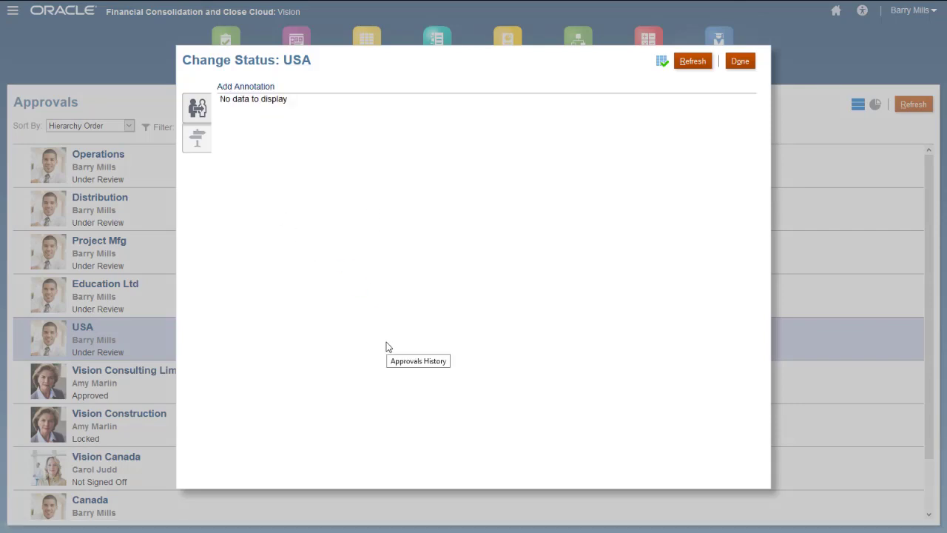
click(739, 62)
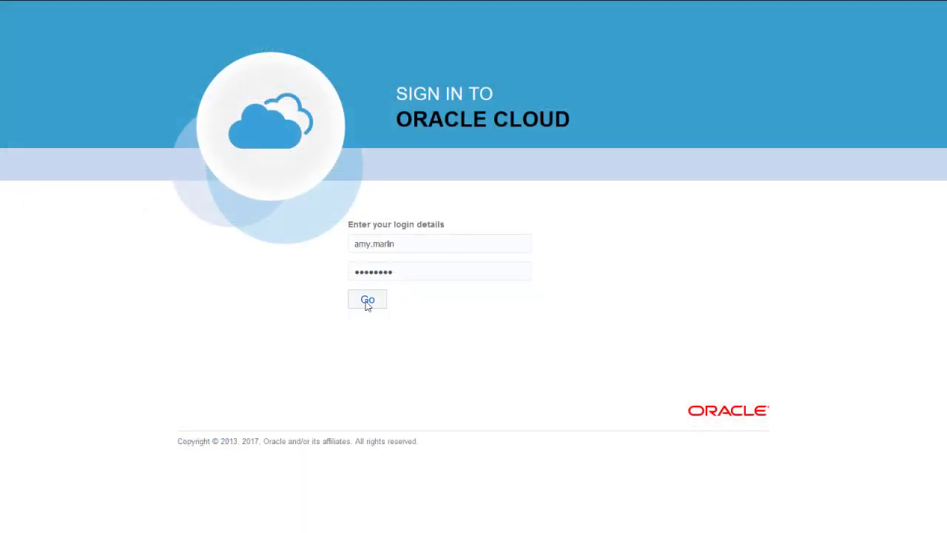
Sign in as the North America owner and sort the approvals list by Hierarchy Order.
click(365, 301)
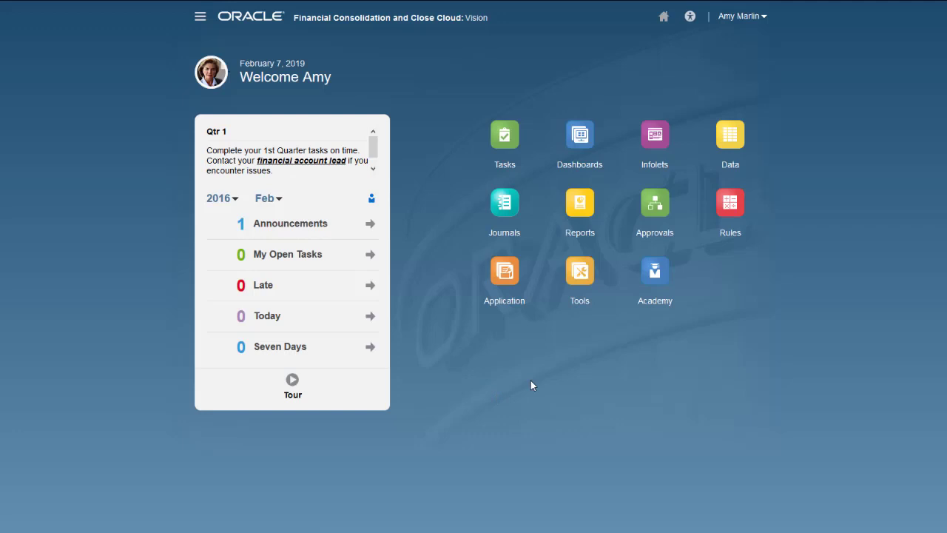
click(655, 209)
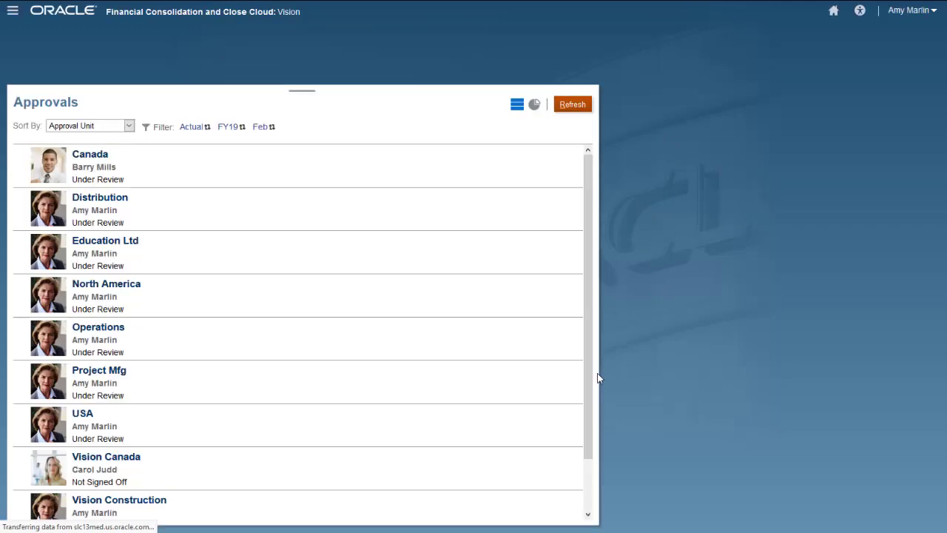
click(128, 127)
click(75, 182)
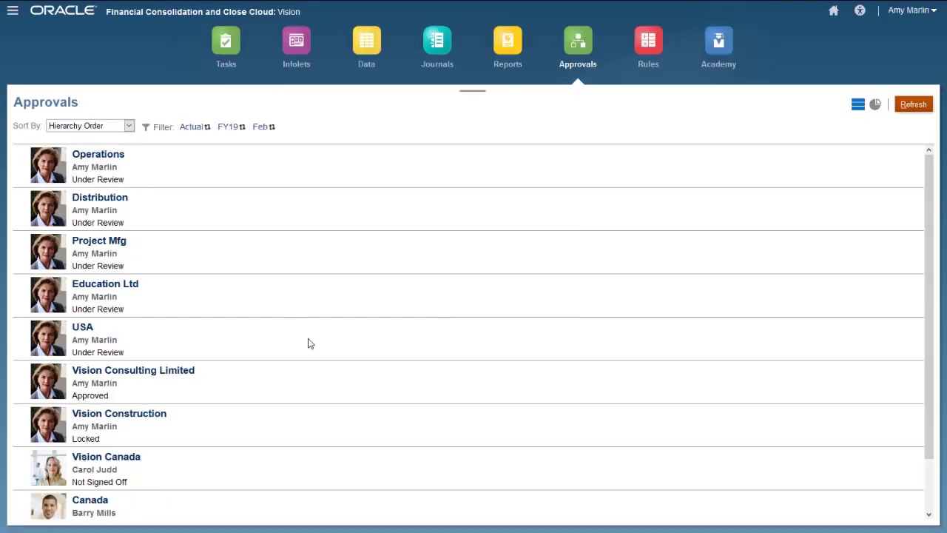
Approve the USA approval unit and lock it, leaving the owner on <Automatic>.
click(83, 327)
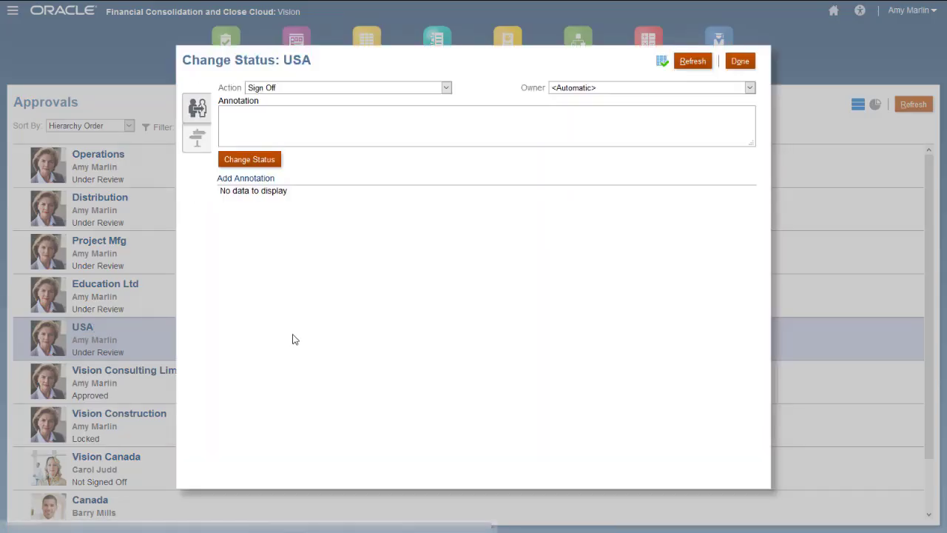
click(446, 88)
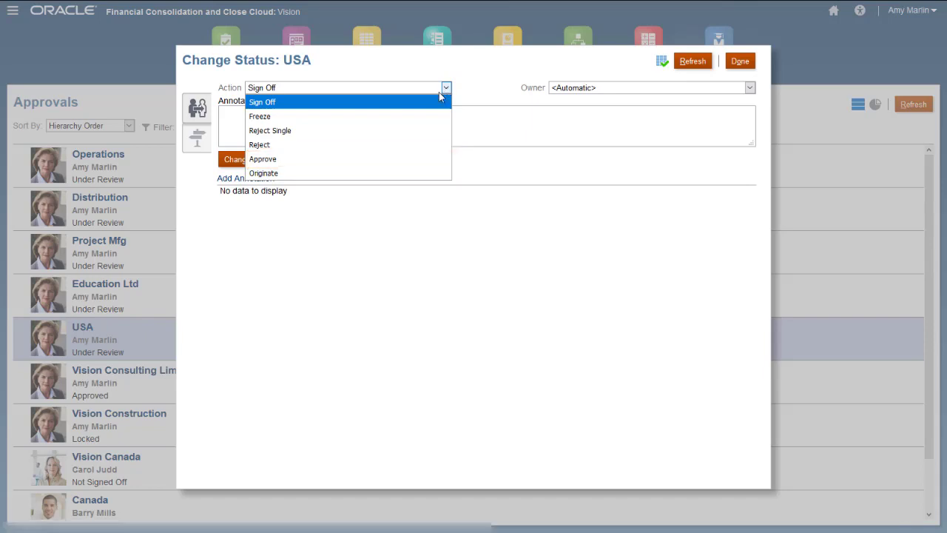
click(397, 160)
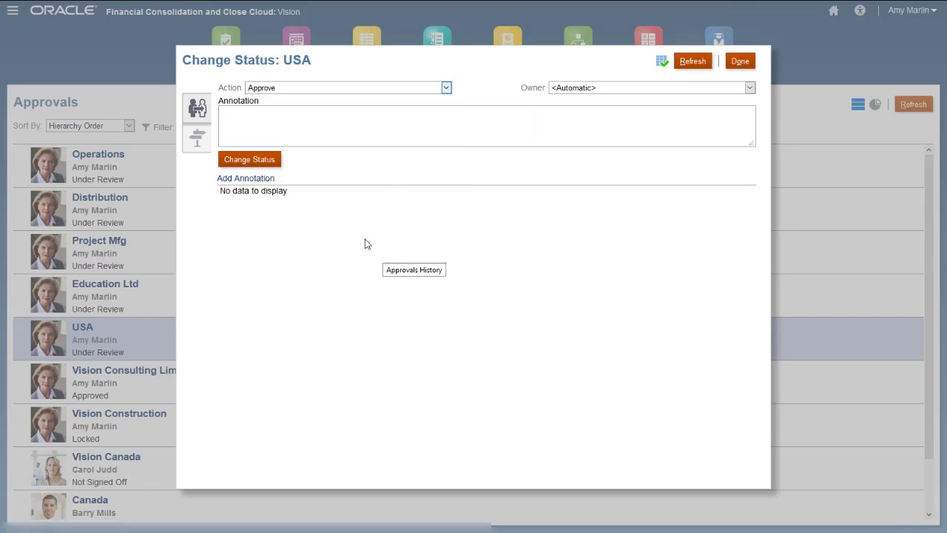
click(265, 161)
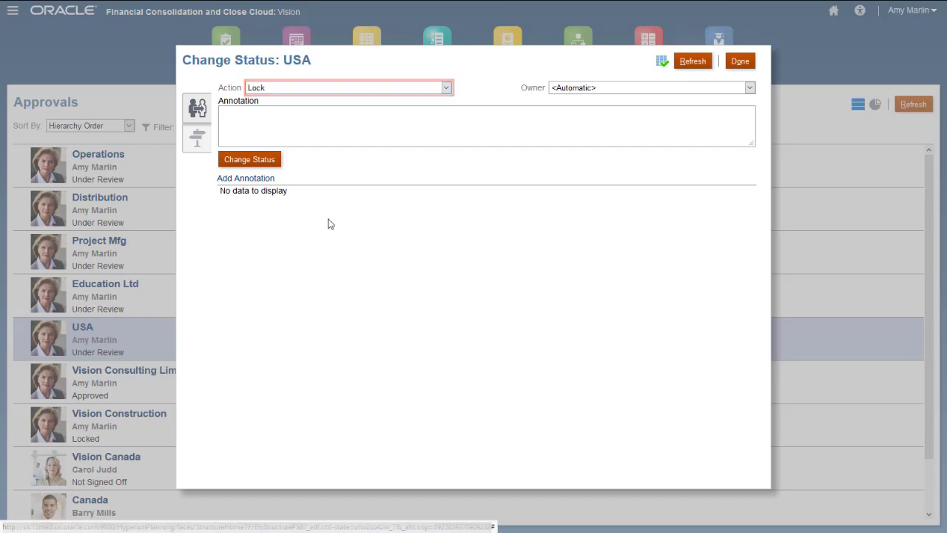
click(263, 161)
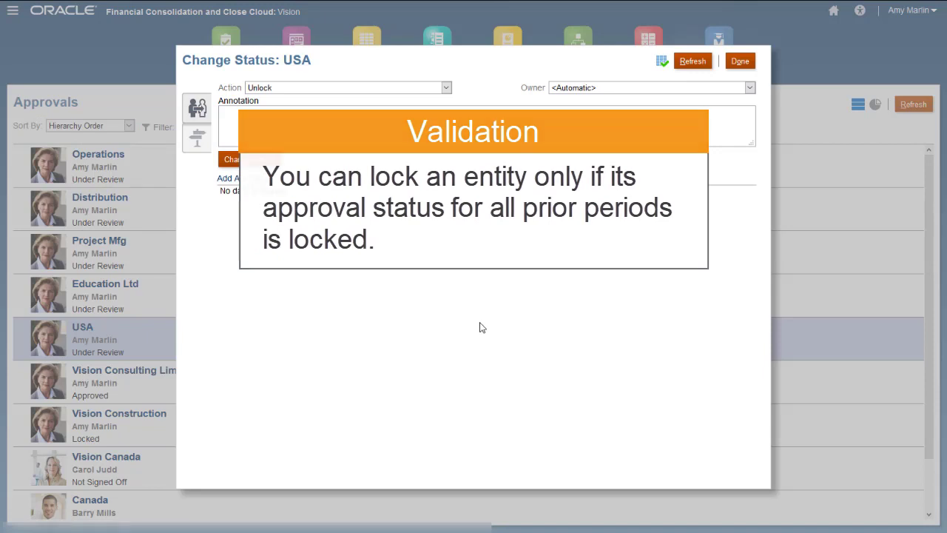
click(740, 62)
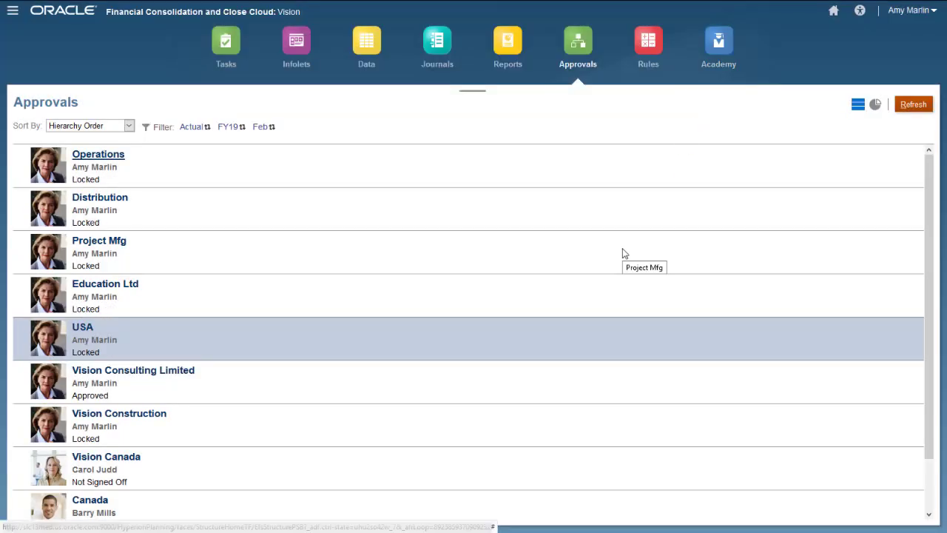
Unlock the Operations approval unit using the Unlock action with the <Automatic> owner.
click(111, 157)
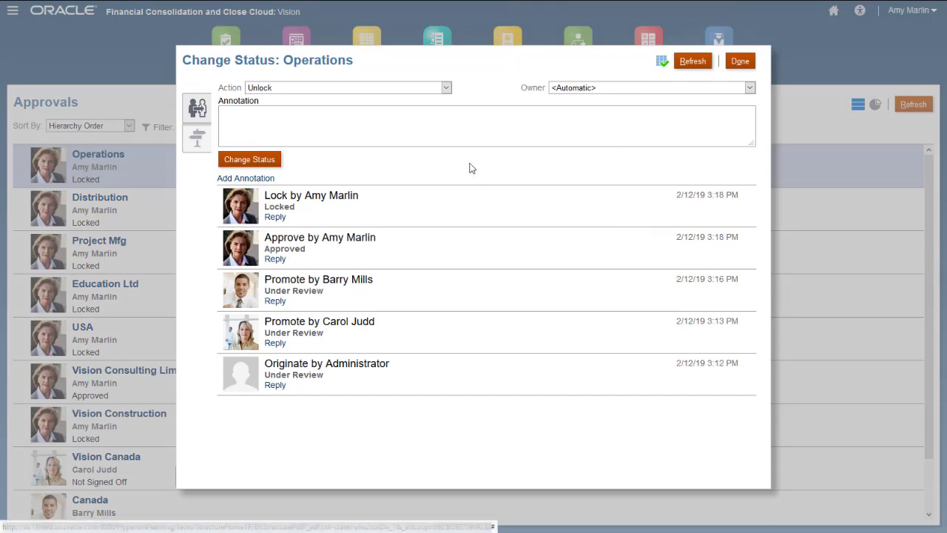
click(446, 88)
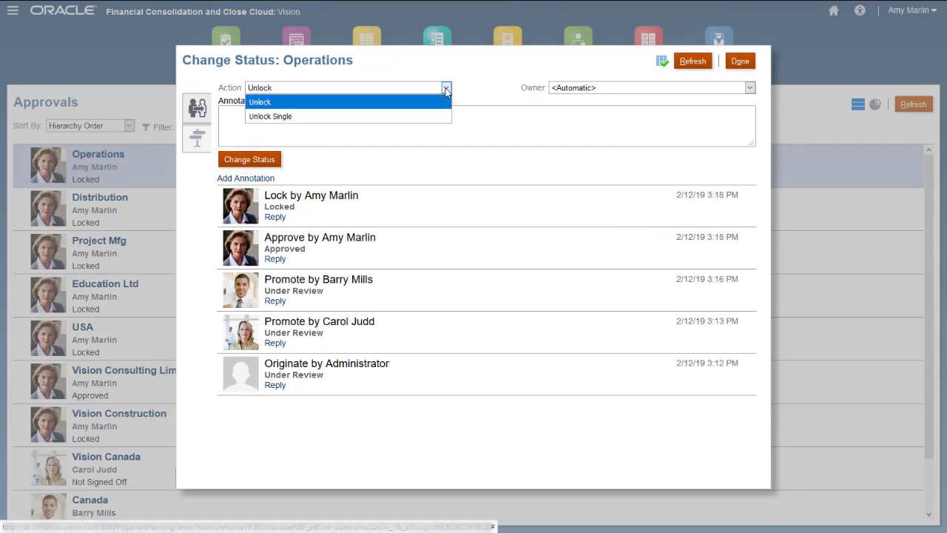
click(446, 100)
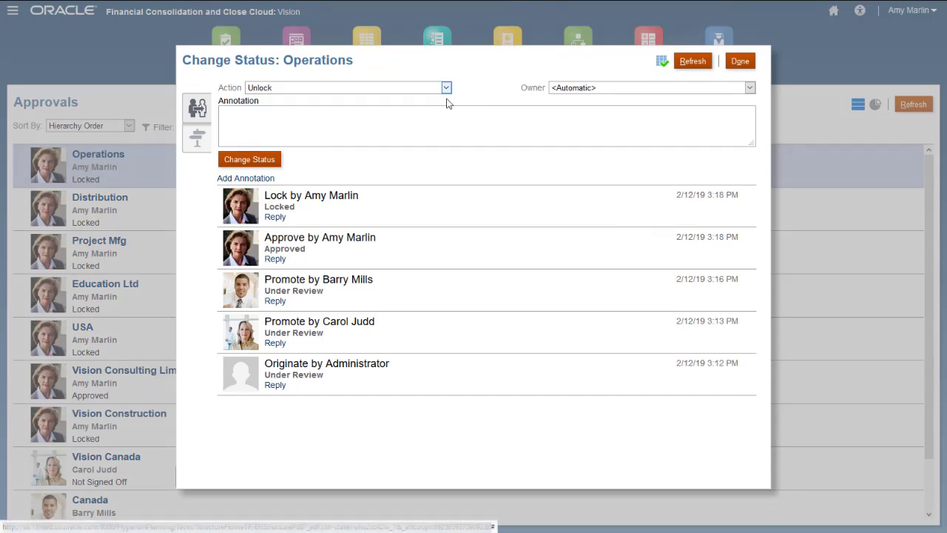
click(250, 161)
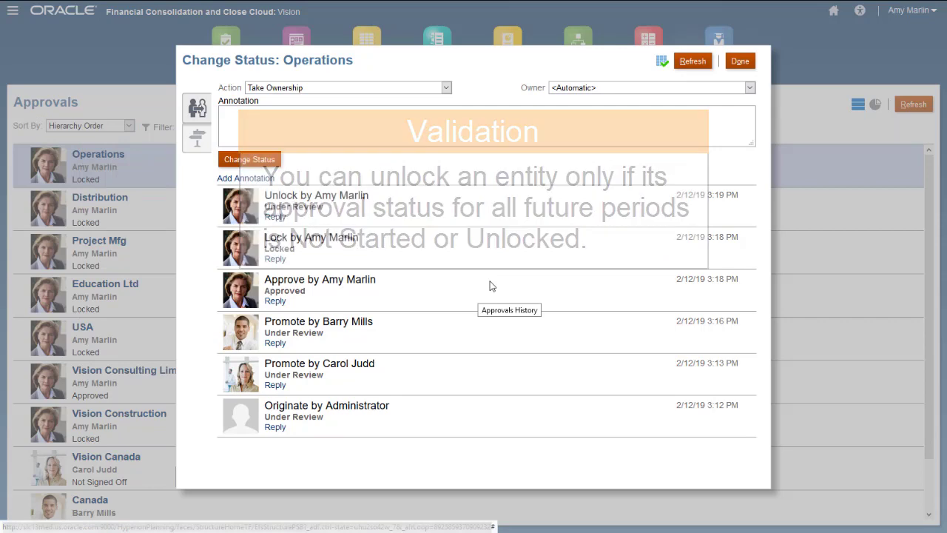
click(740, 61)
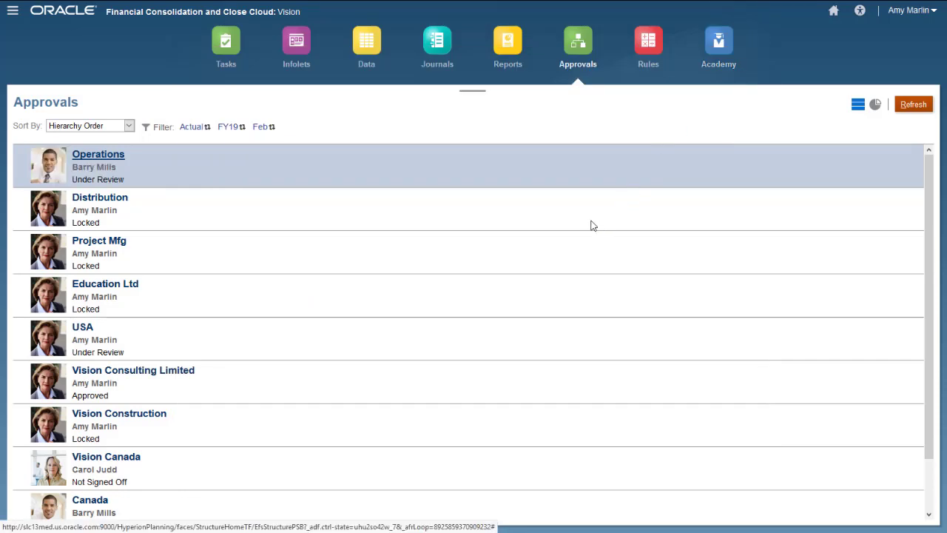